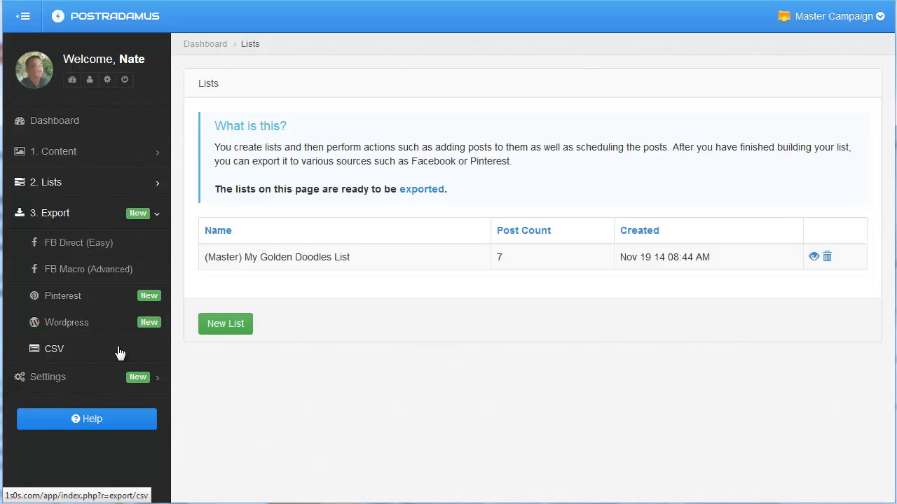
Schedule My Golden Doodles List for direct export to the Wood Projects board on Pinterest
click(99, 309)
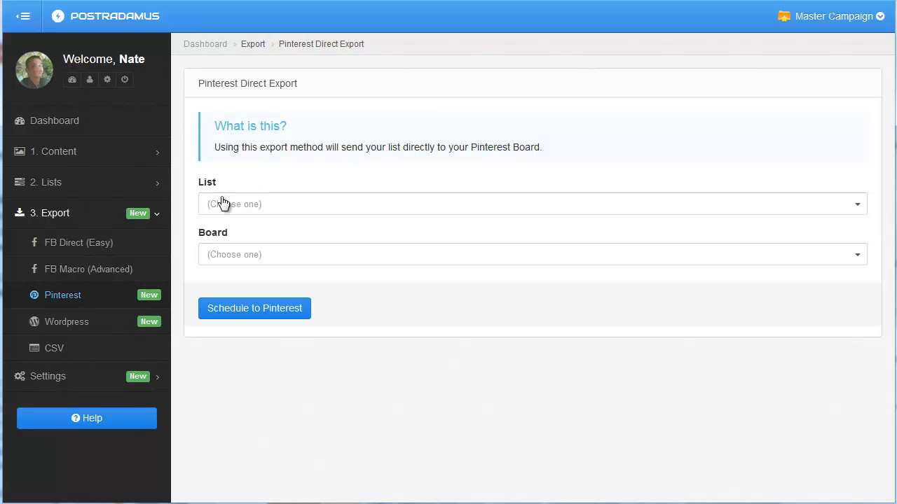
click(315, 210)
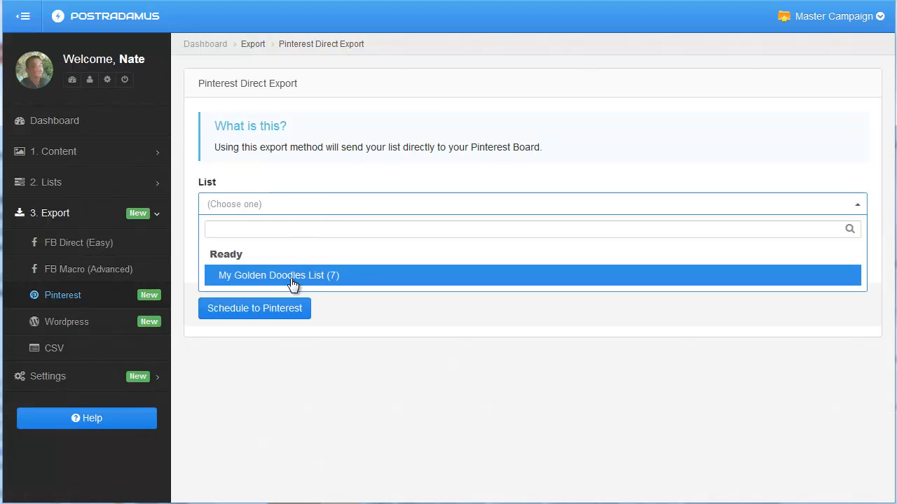
click(294, 278)
click(309, 253)
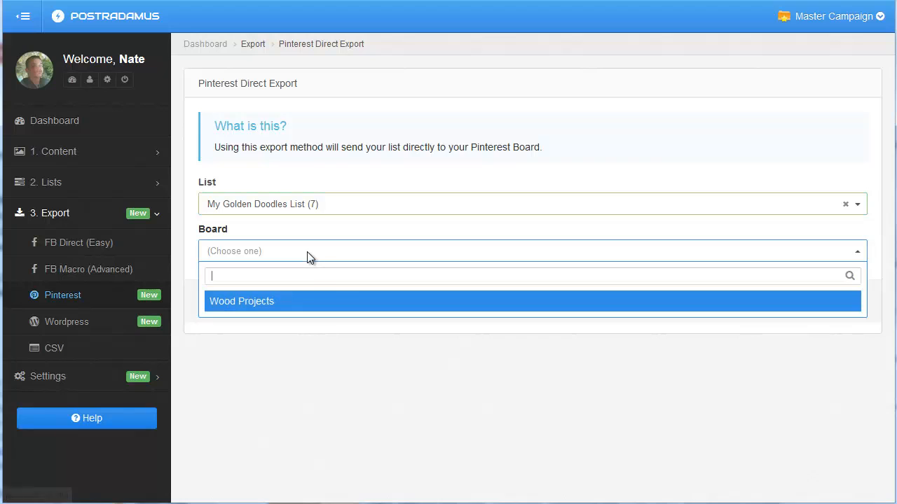
click(332, 305)
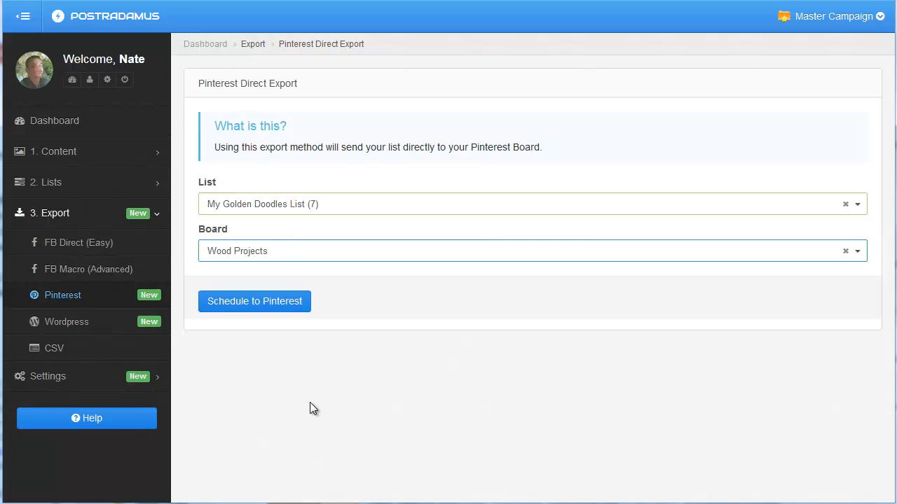
click(260, 308)
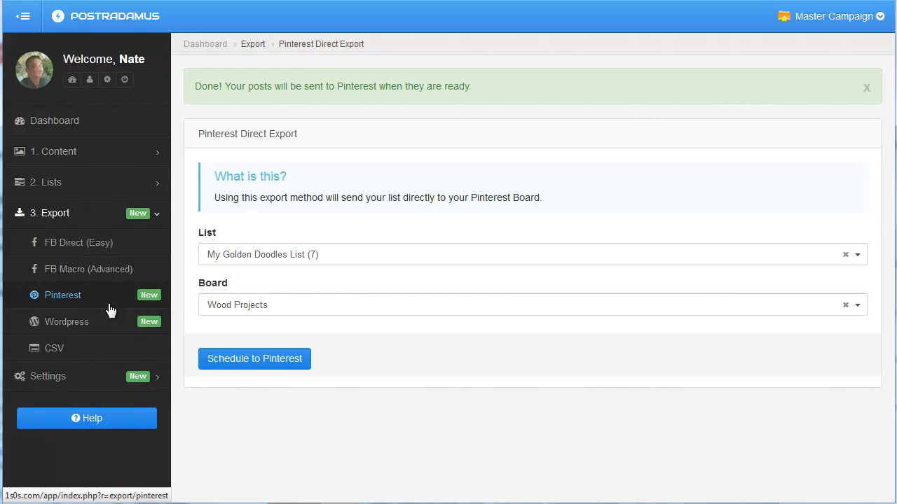
Schedule My Golden Doodles List for export to the Wordpress blog
click(78, 324)
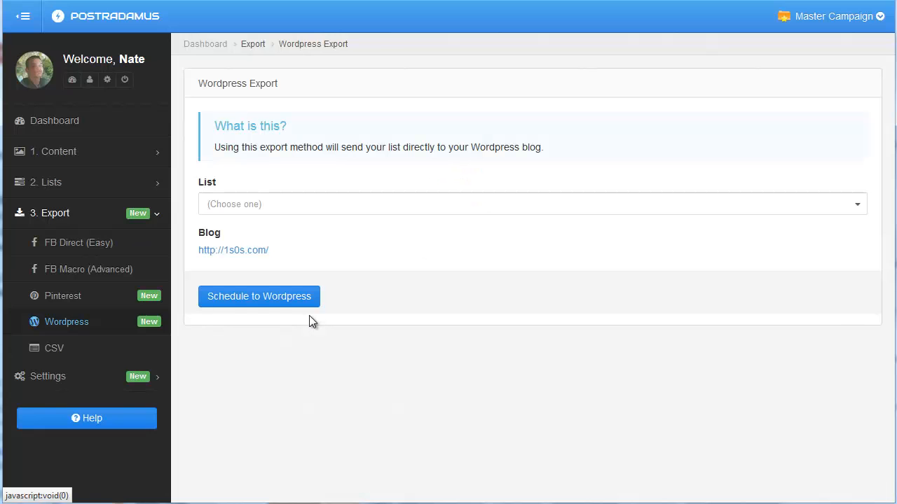
click(247, 209)
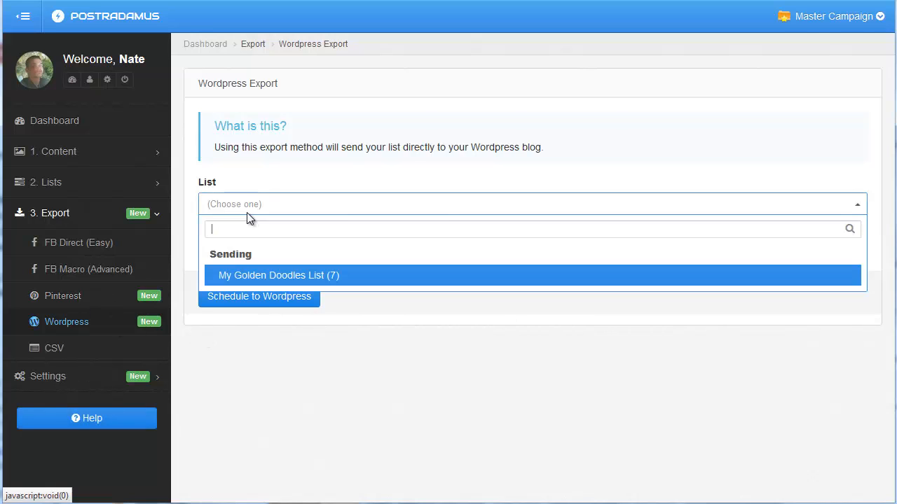
click(259, 280)
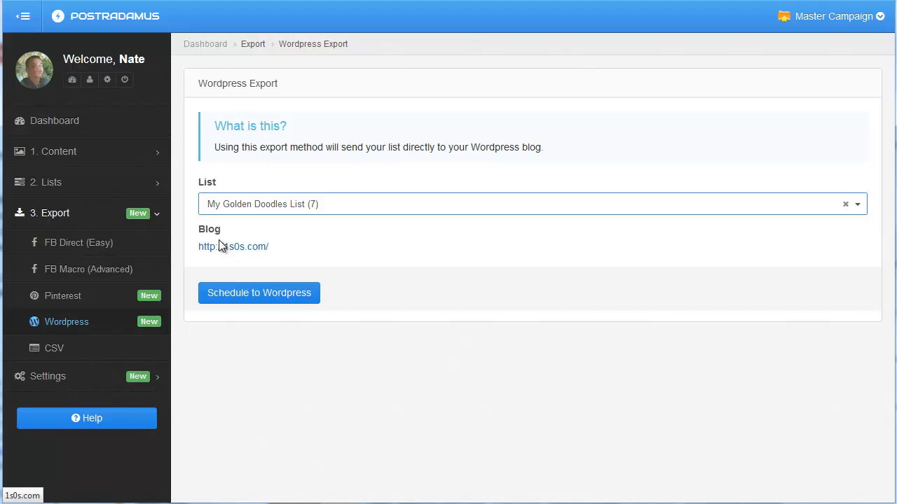
click(283, 306)
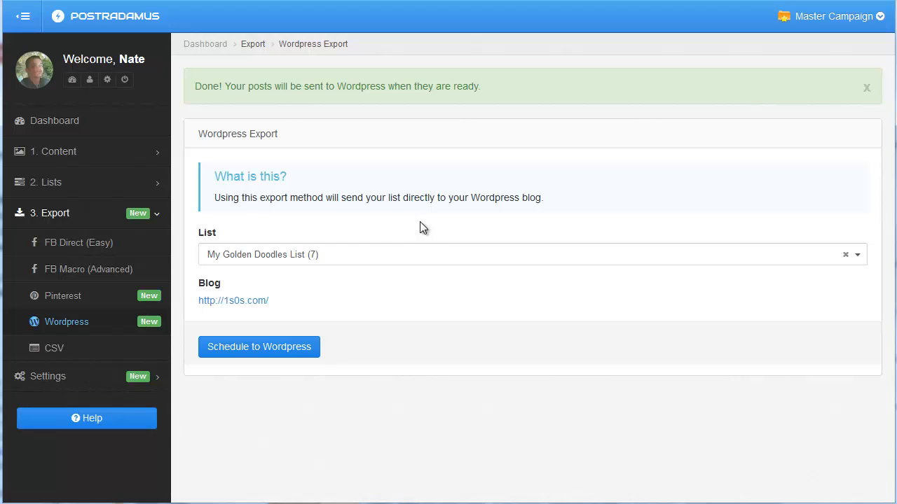
From the lists being sent, view the Pinterest (Wood Projects) send details and open the linked My Golden Doodles List
click(142, 188)
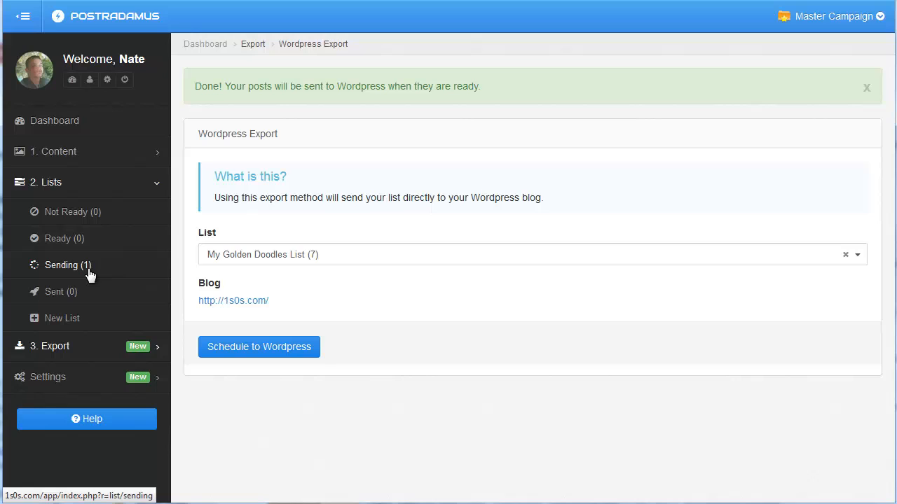
click(88, 266)
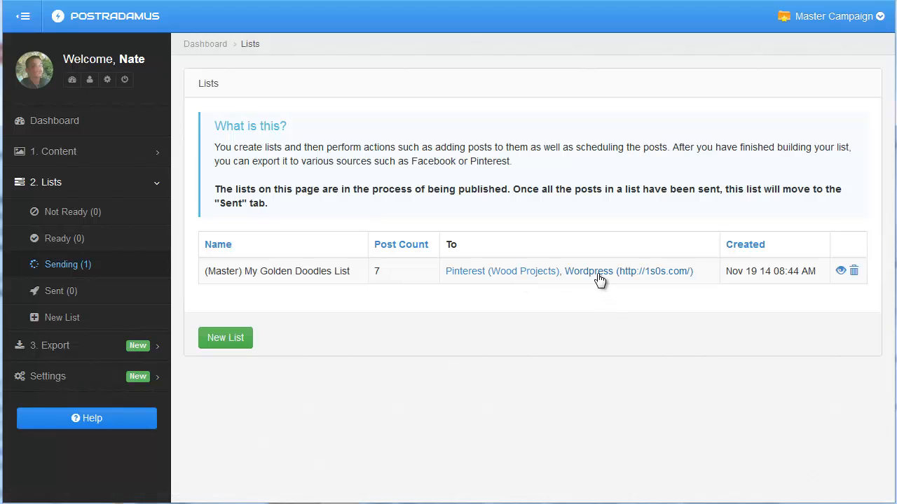
click(488, 277)
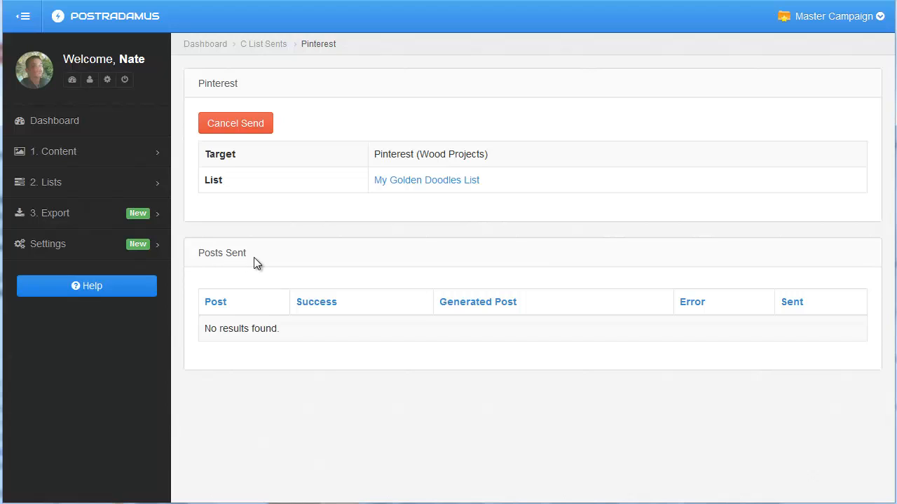
click(451, 184)
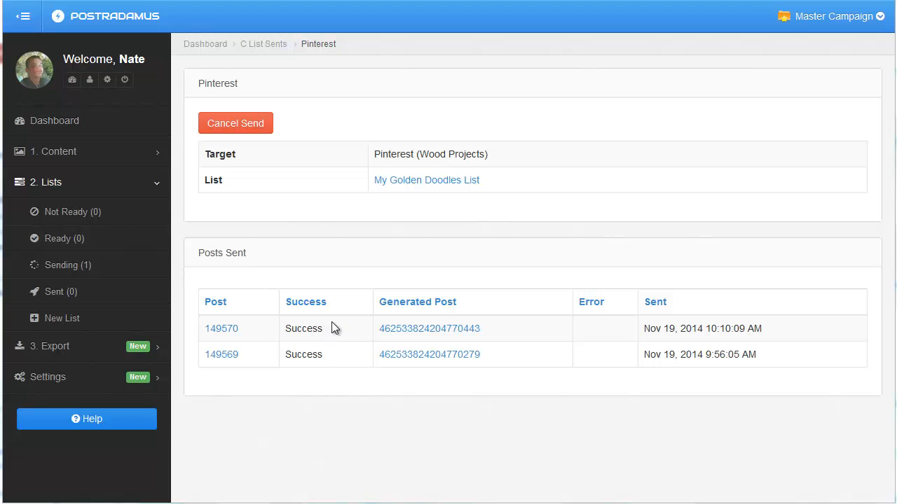
Open the newest generated Pinterest post separately, examine its image and description, and close it
right_click(402, 337)
click(434, 341)
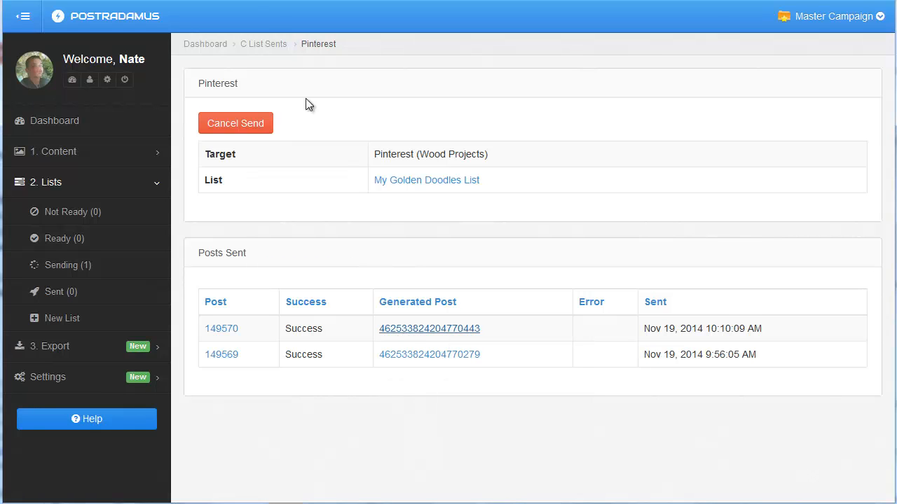
click(249, 0)
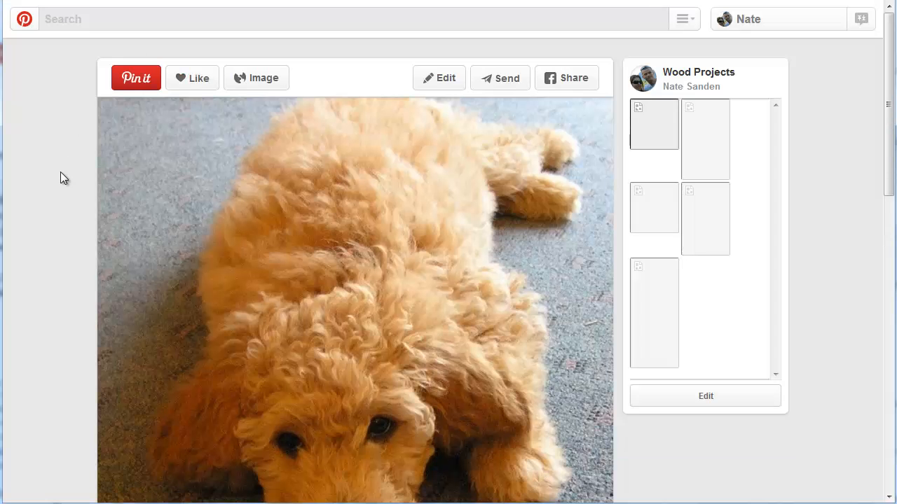
scroll(61, 172, down, 5)
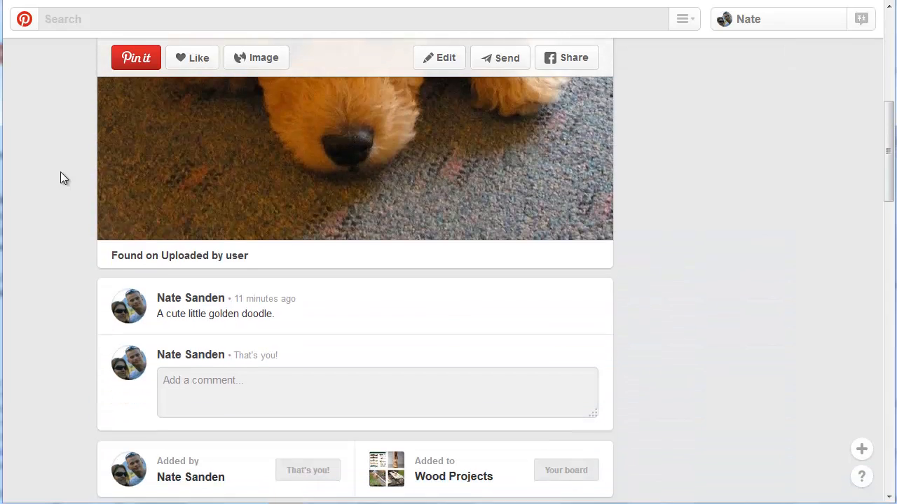
scroll(60, 178, down, 3)
scroll(94, 164, up, 6)
scroll(42, 206, down, 2)
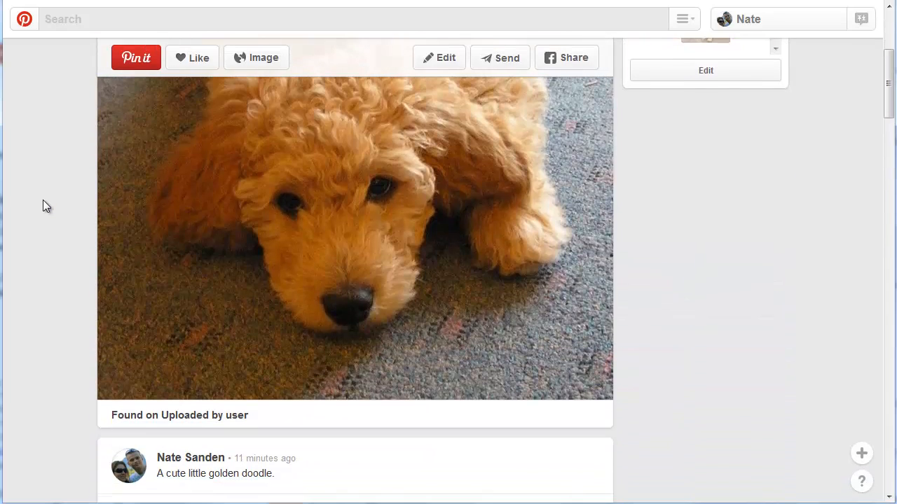
scroll(42, 203, down, 1)
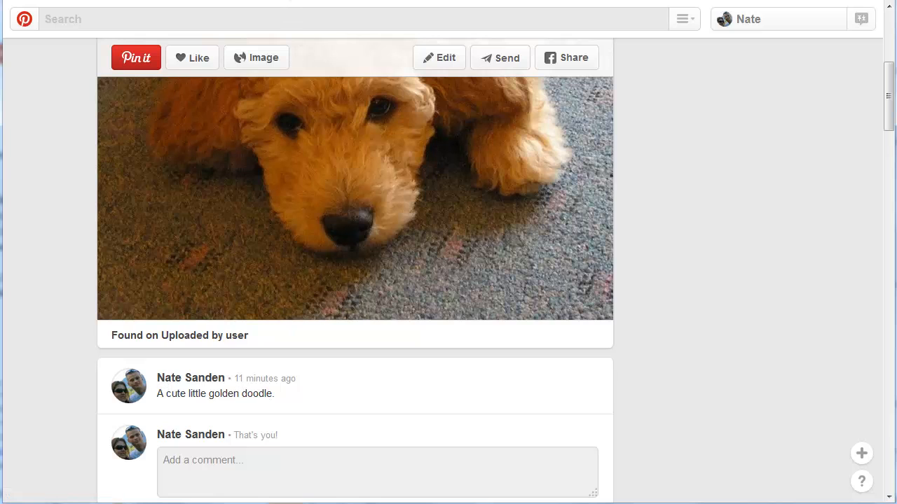
key(ctrl+w)
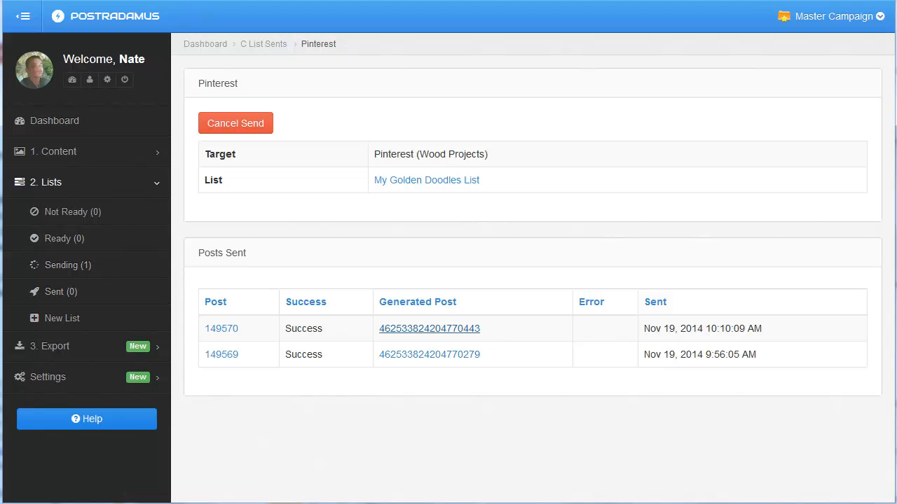
Switch to the Wordpress send details and check the time the earlier post was sent
key(ctrl+Tab)
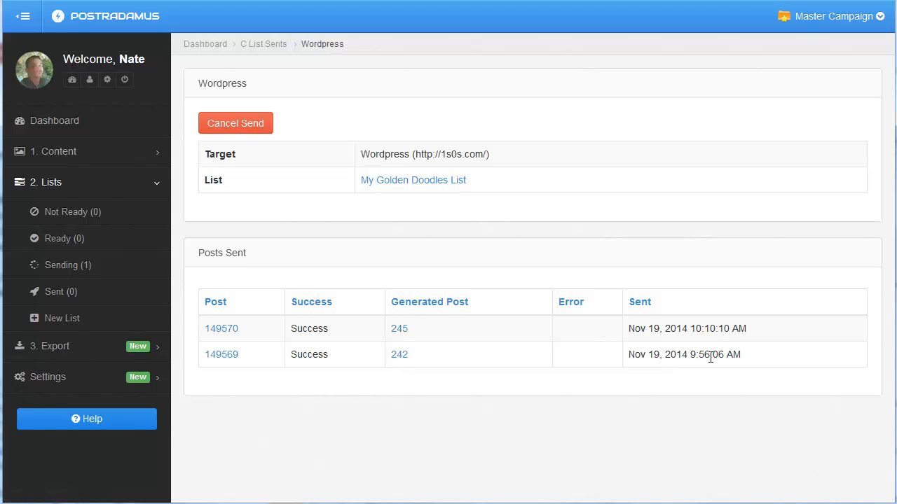
double_click(706, 355)
click(707, 355)
Open the newest generated Wordpress post separately and examine its image, title and text on the blog
right_click(398, 337)
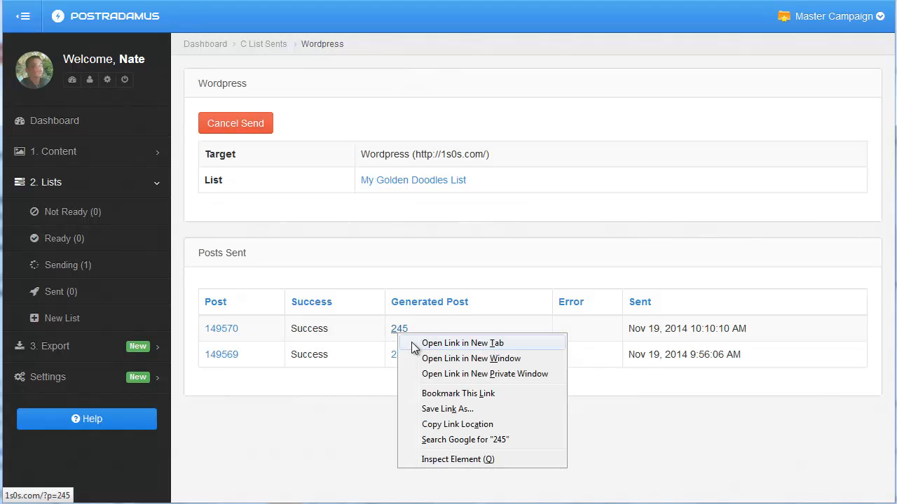
click(414, 344)
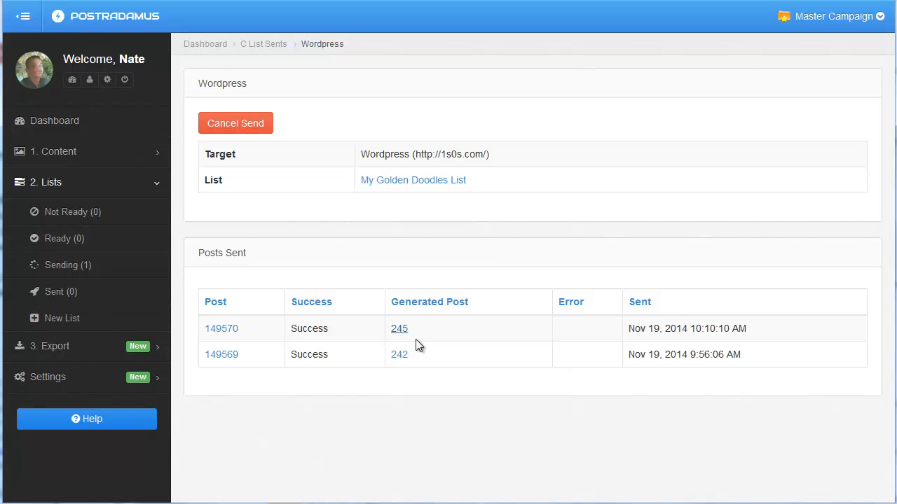
click(366, 0)
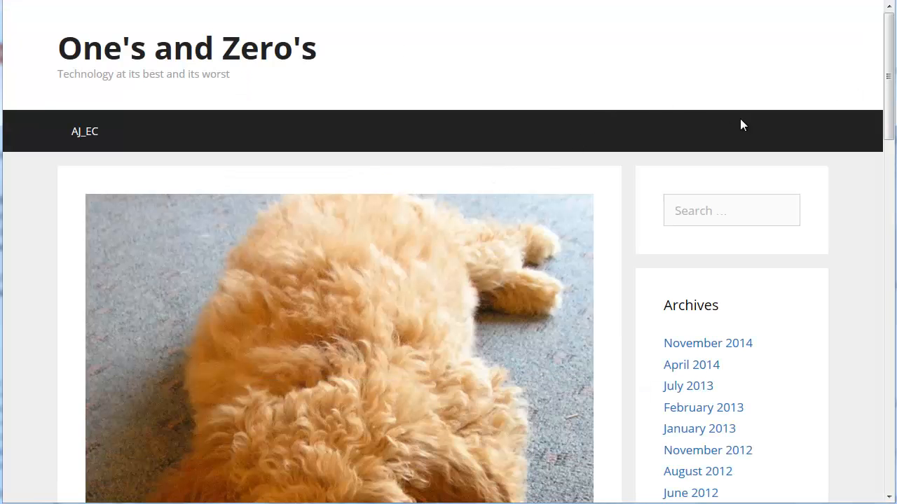
scroll(449, 252, down, 6)
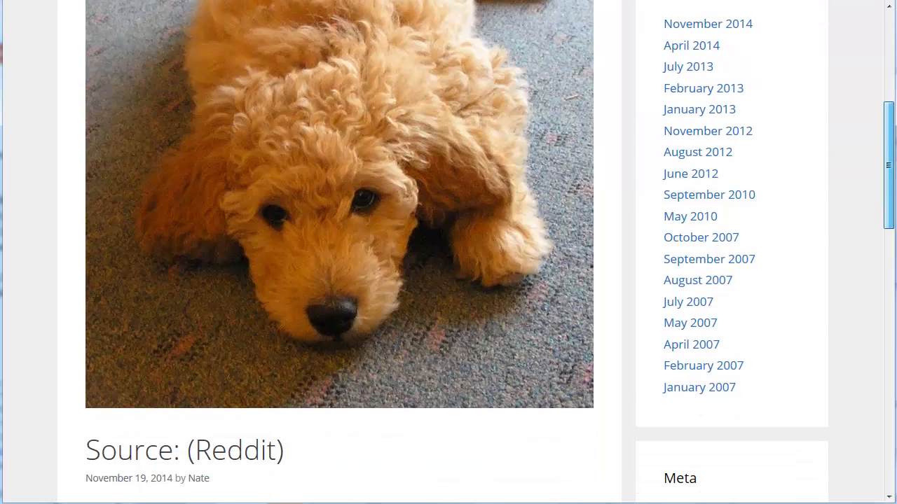
scroll(448, 252, down, 2)
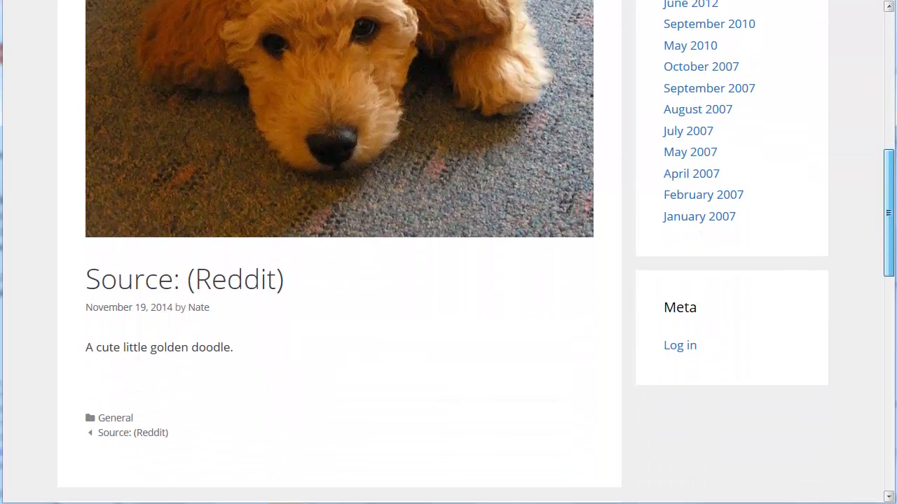